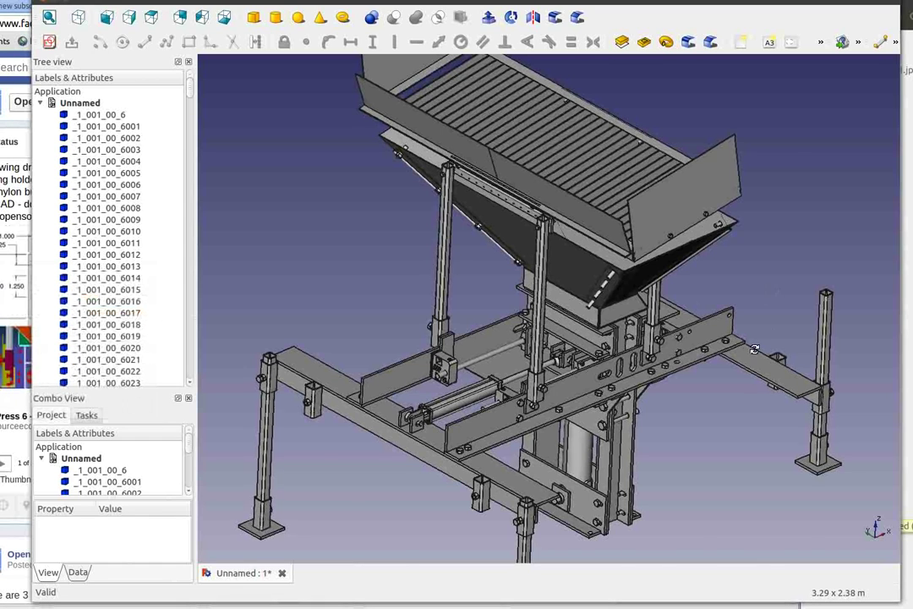
Step: Orbit the brick press assembly to view it from underneath
{"action": "mouse_move", "coordinate": [754, 349]}
{"action": "middle_mouse_down"}
{"action": "mouse_move", "coordinate": [631, 373]}
{"action": "mouse_move", "coordinate": [718, 289]}
{"action": "mouse_move", "coordinate": [630, 359]}
{"action": "middle_mouse_up"}
{"action": "scroll", "coordinate": [630, 359], "scroll_direction": "down", "scroll_amount": 2}
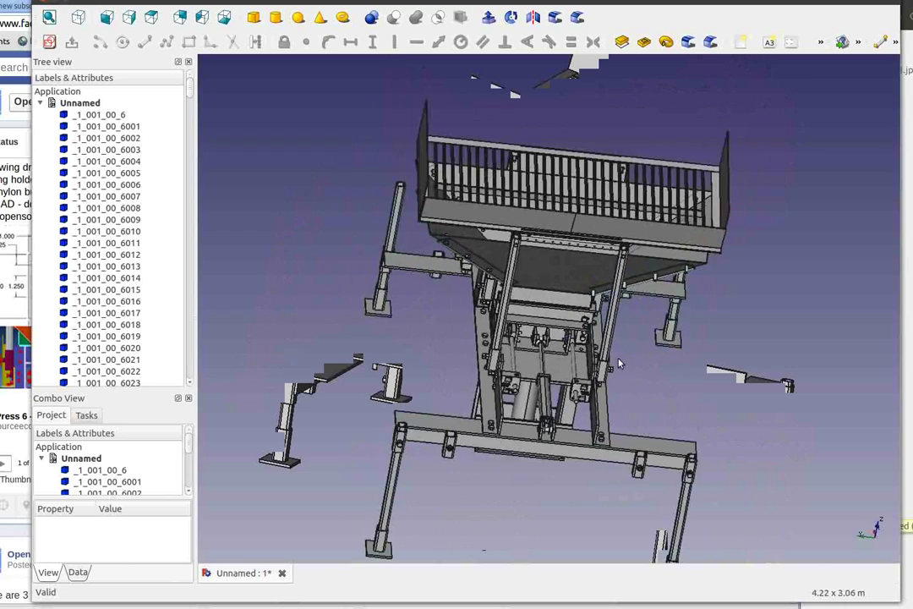
{"action": "scroll", "coordinate": [627, 356], "scroll_direction": "up", "scroll_amount": 2}
{"action": "scroll", "coordinate": [601, 372], "scroll_direction": "up", "scroll_amount": 2}
{"action": "scroll", "coordinate": [601, 372], "scroll_direction": "up", "scroll_amount": 2}
{"action": "scroll", "coordinate": [601, 372], "scroll_direction": "up", "scroll_amount": 2}
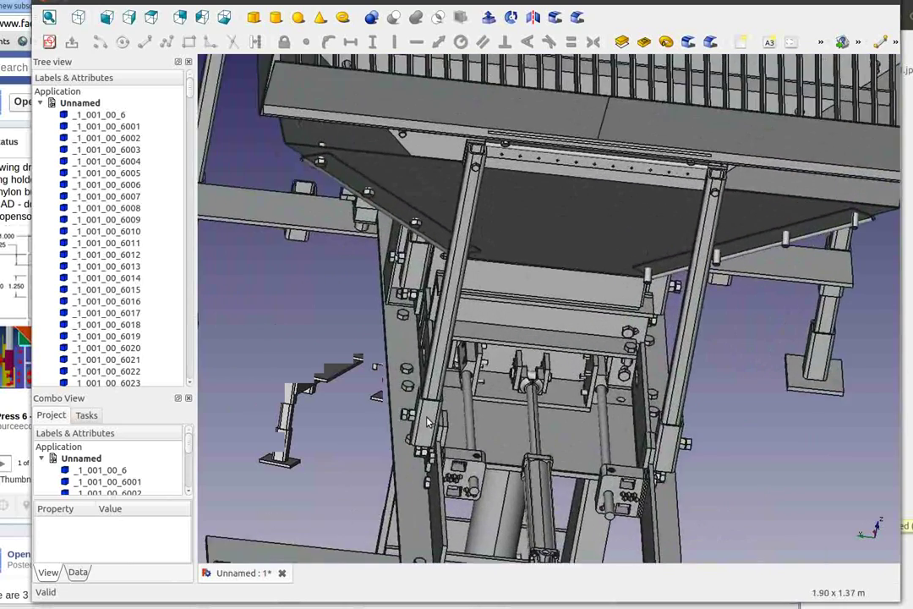
{"action": "scroll", "coordinate": [584, 405], "scroll_direction": "up", "scroll_amount": 1}
Step: Orbit around the drawer and guide rods, settling on a near head-on close-up
{"action": "middle_click_drag", "start_coordinate": [561, 453], "coordinate": [488, 432]}
{"action": "scroll", "coordinate": [488, 432], "scroll_direction": "down", "scroll_amount": 1}
{"action": "scroll", "coordinate": [488, 433], "scroll_direction": "down", "scroll_amount": 1}
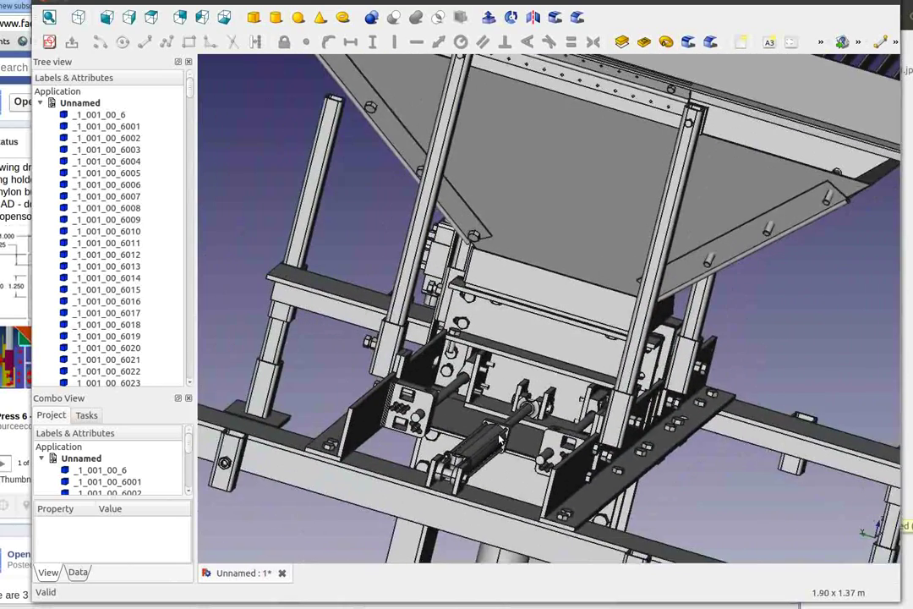
{"action": "scroll", "coordinate": [488, 440], "scroll_direction": "up", "scroll_amount": 3}
{"action": "scroll", "coordinate": [488, 444], "scroll_direction": "up", "scroll_amount": 2}
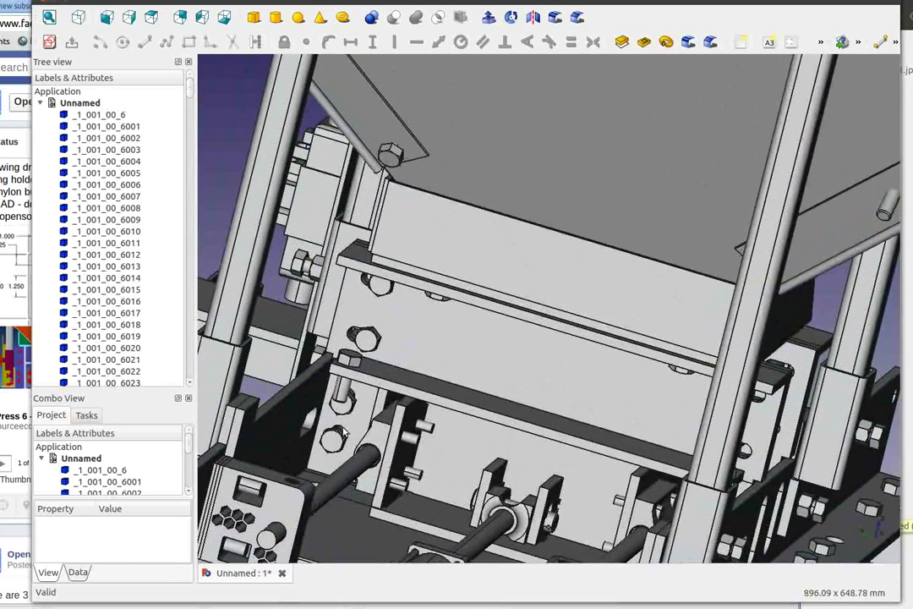
{"action": "mouse_move", "coordinate": [389, 508]}
{"action": "middle_mouse_down"}
{"action": "mouse_move", "coordinate": [609, 487]}
{"action": "mouse_move", "coordinate": [634, 459]}
{"action": "middle_mouse_up"}
{"action": "scroll", "coordinate": [630, 458], "scroll_direction": "up", "scroll_amount": 1}
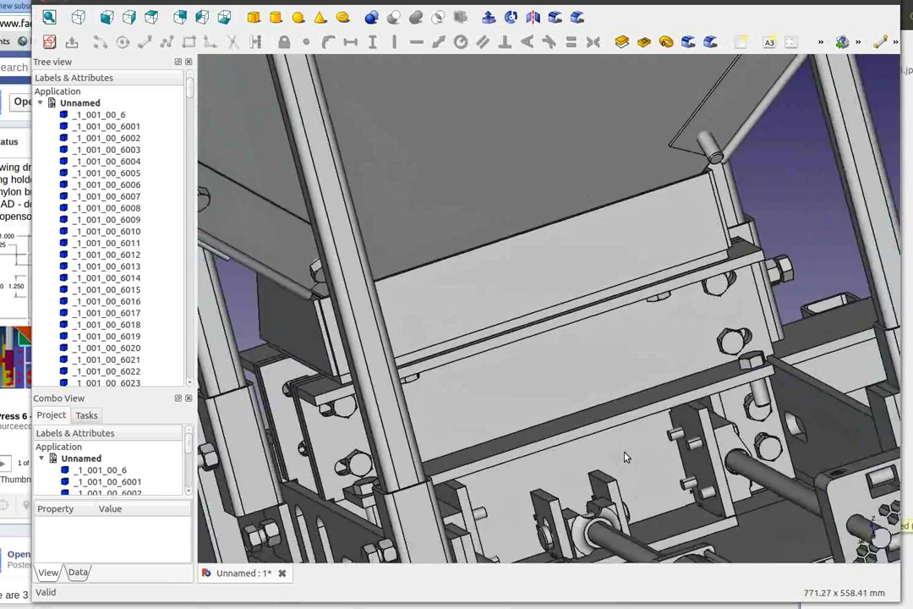
{"action": "scroll", "coordinate": [625, 457], "scroll_direction": "down", "scroll_amount": 2}
{"action": "scroll", "coordinate": [609, 463], "scroll_direction": "down", "scroll_amount": 1}
{"action": "scroll", "coordinate": [596, 469], "scroll_direction": "down", "scroll_amount": 2}
{"action": "mouse_move", "coordinate": [596, 469]}
{"action": "middle_mouse_down"}
{"action": "mouse_move", "coordinate": [558, 492]}
{"action": "mouse_move", "coordinate": [568, 472]}
{"action": "middle_mouse_up"}
{"action": "mouse_move", "coordinate": [557, 433]}
{"action": "middle_mouse_down"}
{"action": "mouse_move", "coordinate": [463, 402]}
{"action": "mouse_move", "coordinate": [472, 394]}
{"action": "middle_mouse_up"}
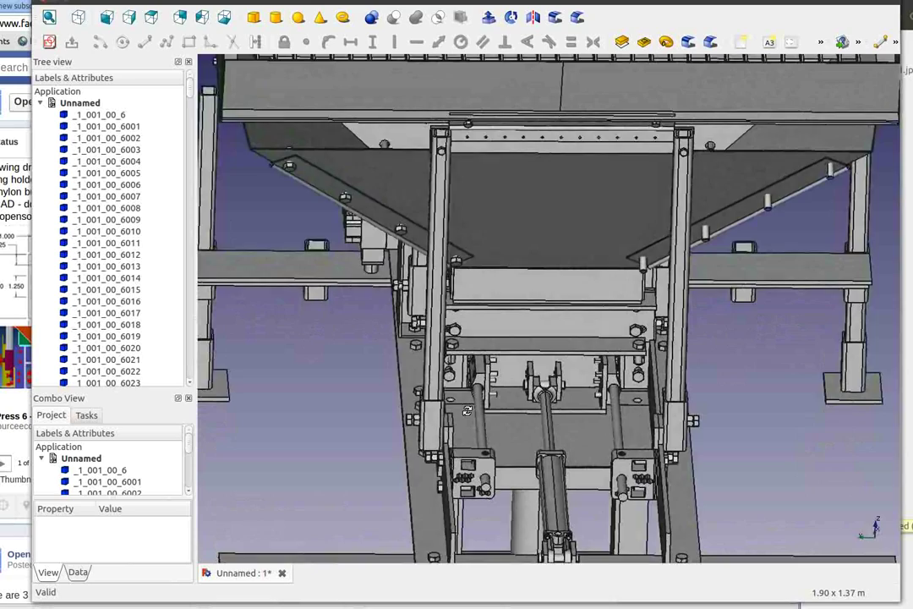
Step: Orbit slightly to face the hopper underside from a tilted angle
{"action": "mouse_move", "coordinate": [471, 394]}
{"action": "middle_mouse_down"}
{"action": "mouse_move", "coordinate": [487, 421]}
{"action": "mouse_move", "coordinate": [581, 461]}
{"action": "middle_mouse_up"}
{"action": "scroll", "coordinate": [474, 409], "scroll_direction": "down", "scroll_amount": 2}
{"action": "scroll", "coordinate": [473, 409], "scroll_direction": "up", "scroll_amount": 2}
{"action": "scroll", "coordinate": [473, 409], "scroll_direction": "up", "scroll_amount": 2}
{"action": "scroll", "coordinate": [581, 461], "scroll_direction": "up", "scroll_amount": 1}
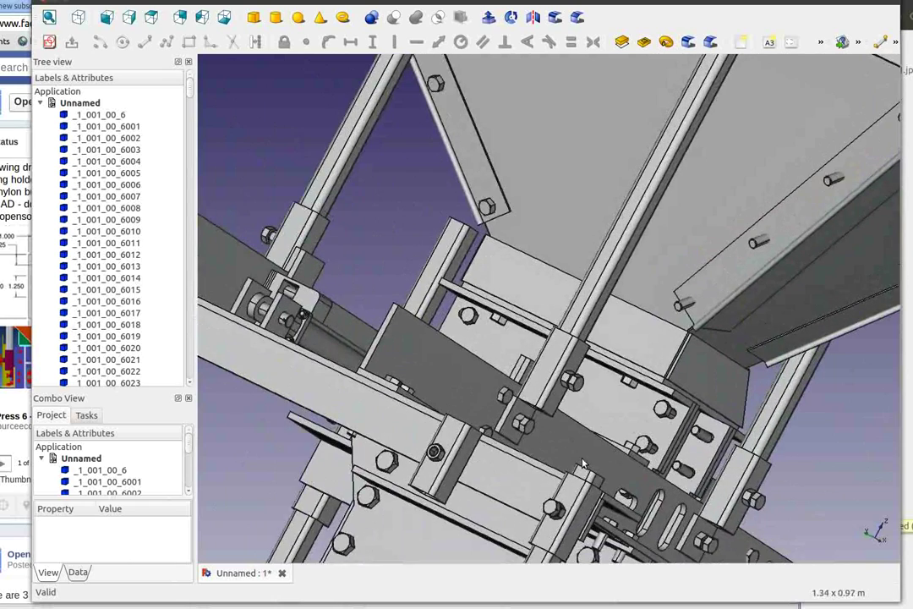
{"action": "scroll", "coordinate": [580, 469], "scroll_direction": "down", "scroll_amount": 1}
{"action": "scroll", "coordinate": [579, 476], "scroll_direction": "down", "scroll_amount": 1}
{"action": "scroll", "coordinate": [577, 482], "scroll_direction": "down", "scroll_amount": 2}
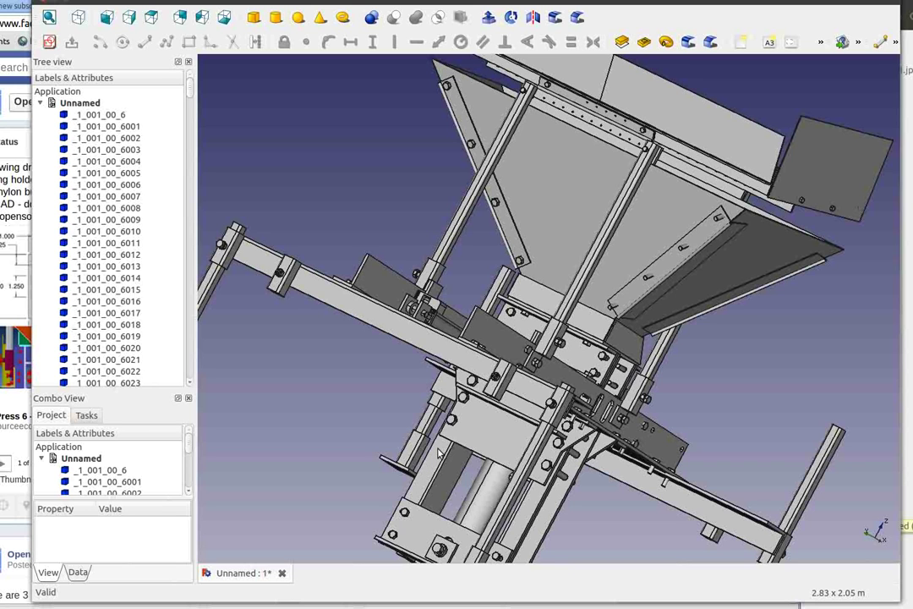
Step: Orbit the assembly to a low oblique front view of the drawer mechanism
{"action": "mouse_move", "coordinate": [399, 366]}
{"action": "middle_mouse_down"}
{"action": "mouse_move", "coordinate": [427, 404]}
{"action": "mouse_move", "coordinate": [429, 376]}
{"action": "middle_mouse_up"}
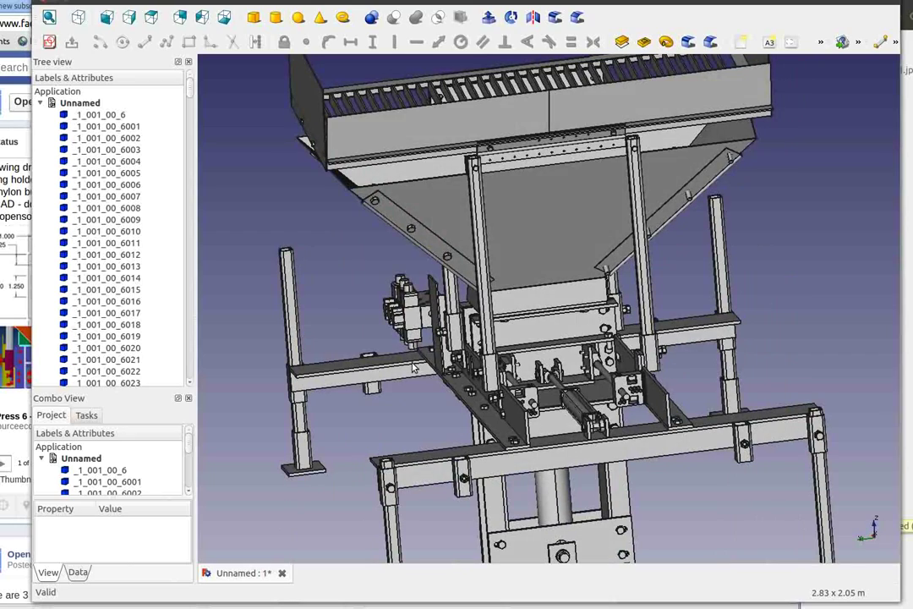
{"action": "middle_click_drag", "start_coordinate": [406, 351], "coordinate": [450, 369]}
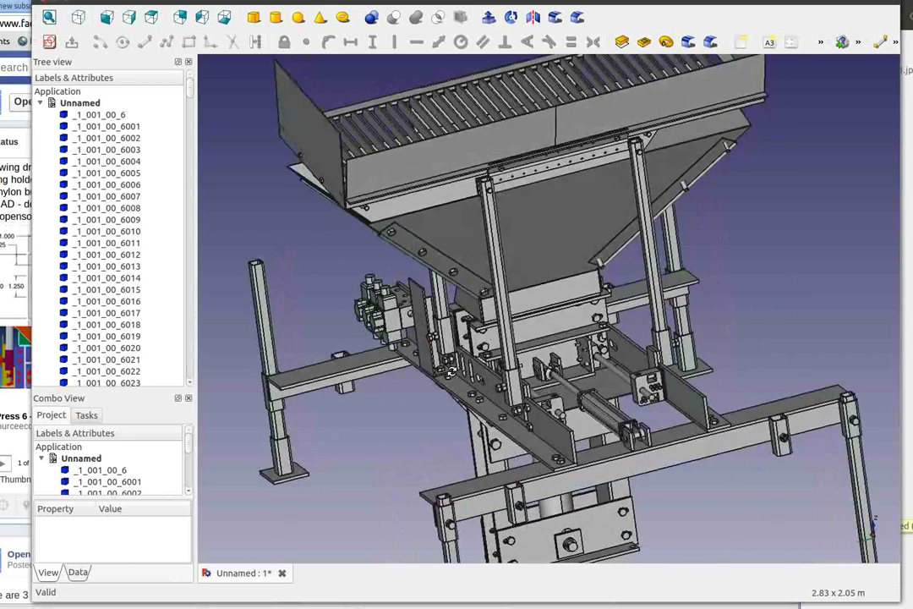
{"action": "mouse_move", "coordinate": [644, 350]}
{"action": "middle_mouse_down"}
{"action": "mouse_move", "coordinate": [649, 396]}
{"action": "mouse_move", "coordinate": [586, 436]}
{"action": "mouse_move", "coordinate": [562, 408]}
{"action": "middle_mouse_up"}
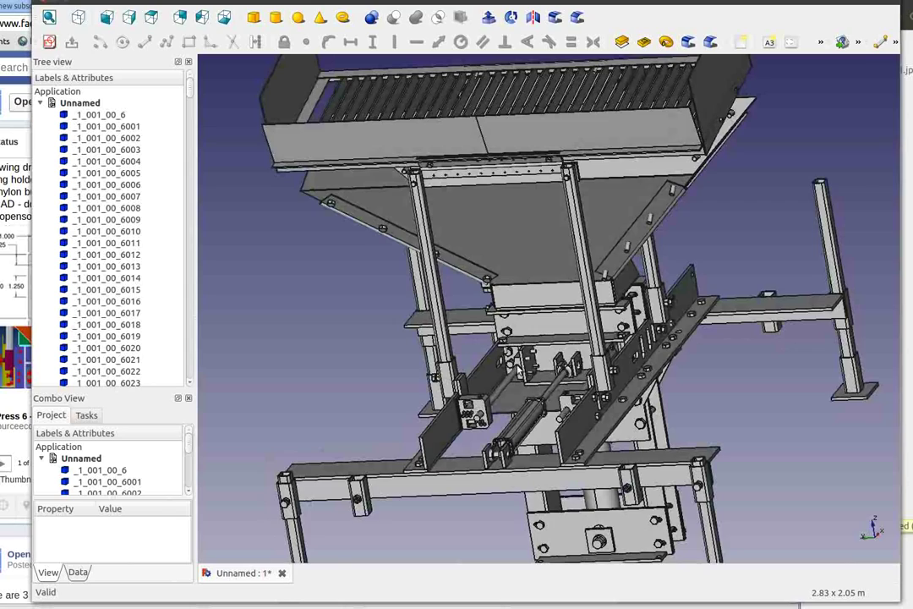
{"action": "scroll", "coordinate": [519, 369], "scroll_direction": "up", "scroll_amount": 2}
{"action": "scroll", "coordinate": [511, 380], "scroll_direction": "up", "scroll_amount": 1}
{"action": "scroll", "coordinate": [508, 394], "scroll_direction": "up", "scroll_amount": 1}
{"action": "scroll", "coordinate": [502, 407], "scroll_direction": "up", "scroll_amount": 1}
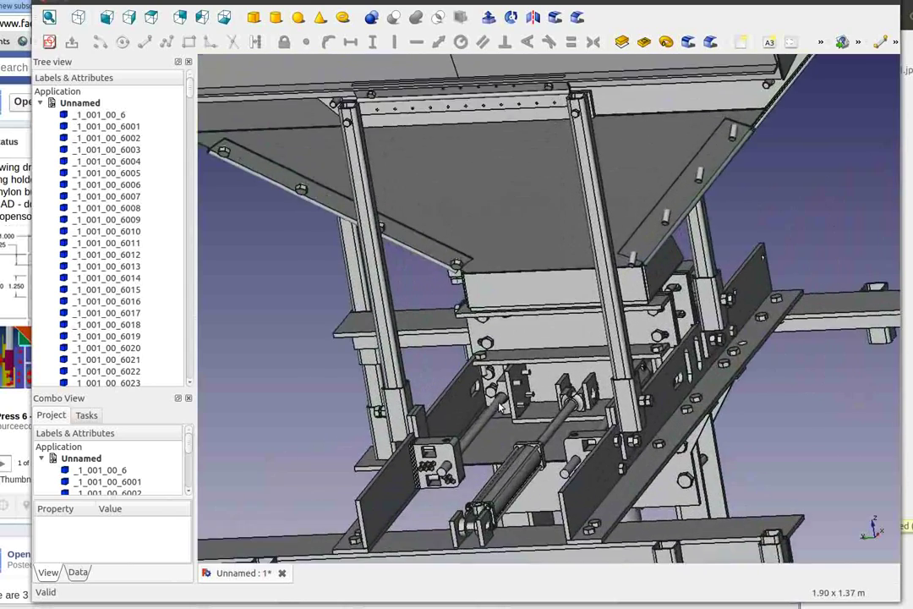
{"action": "scroll", "coordinate": [507, 419], "scroll_direction": "up", "scroll_amount": 2}
{"action": "scroll", "coordinate": [516, 440], "scroll_direction": "up", "scroll_amount": 2}
{"action": "scroll", "coordinate": [524, 461], "scroll_direction": "up", "scroll_amount": 1}
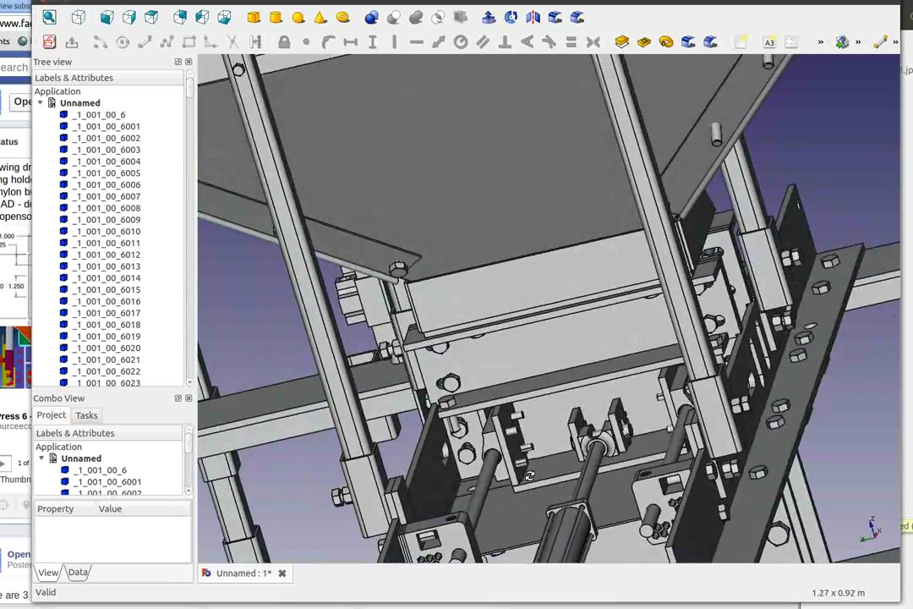
Step: Orbit the drawer close-up to inspect the guide blocks from another angle
{"action": "middle_click_drag", "start_coordinate": [529, 476], "coordinate": [502, 443]}
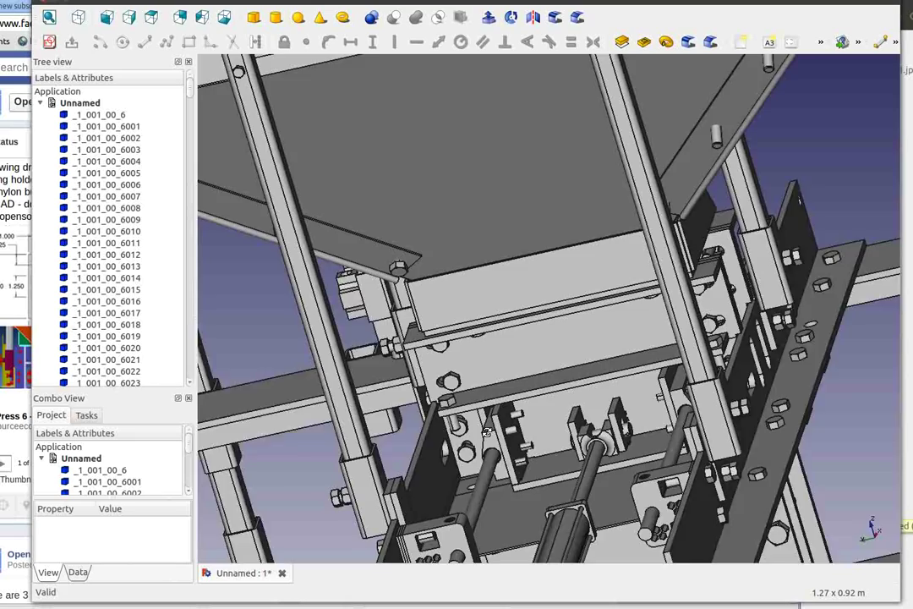
{"action": "mouse_move", "coordinate": [487, 433]}
{"action": "middle_mouse_down"}
{"action": "mouse_move", "coordinate": [492, 459]}
{"action": "mouse_move", "coordinate": [508, 467]}
{"action": "mouse_move", "coordinate": [458, 458]}
{"action": "middle_mouse_up"}
{"action": "scroll", "coordinate": [505, 378], "scroll_direction": "up", "scroll_amount": 1}
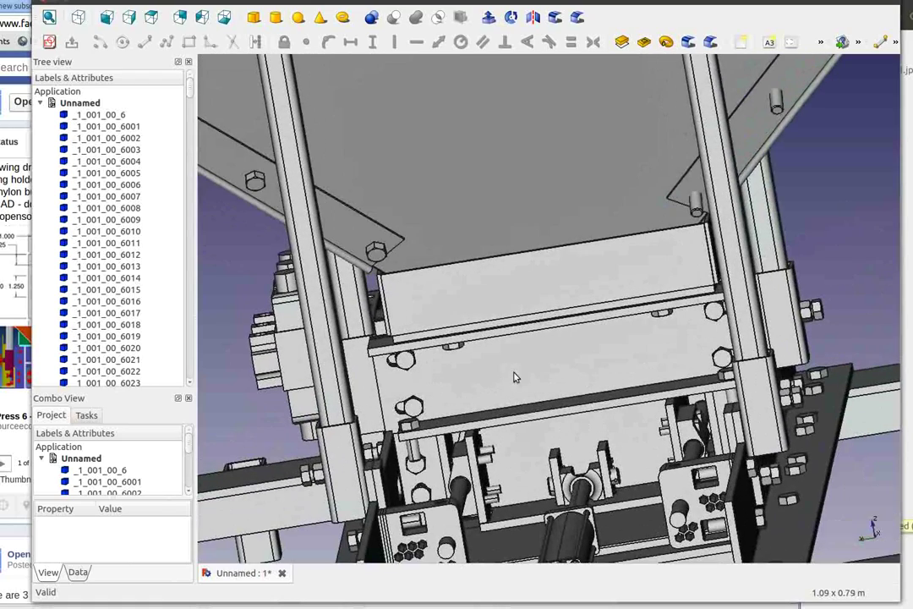
{"action": "scroll", "coordinate": [510, 377], "scroll_direction": "down", "scroll_amount": 1}
{"action": "scroll", "coordinate": [514, 372], "scroll_direction": "down", "scroll_amount": 2}
{"action": "scroll", "coordinate": [510, 375], "scroll_direction": "down", "scroll_amount": 2}
{"action": "scroll", "coordinate": [510, 375], "scroll_direction": "down", "scroll_amount": 1}
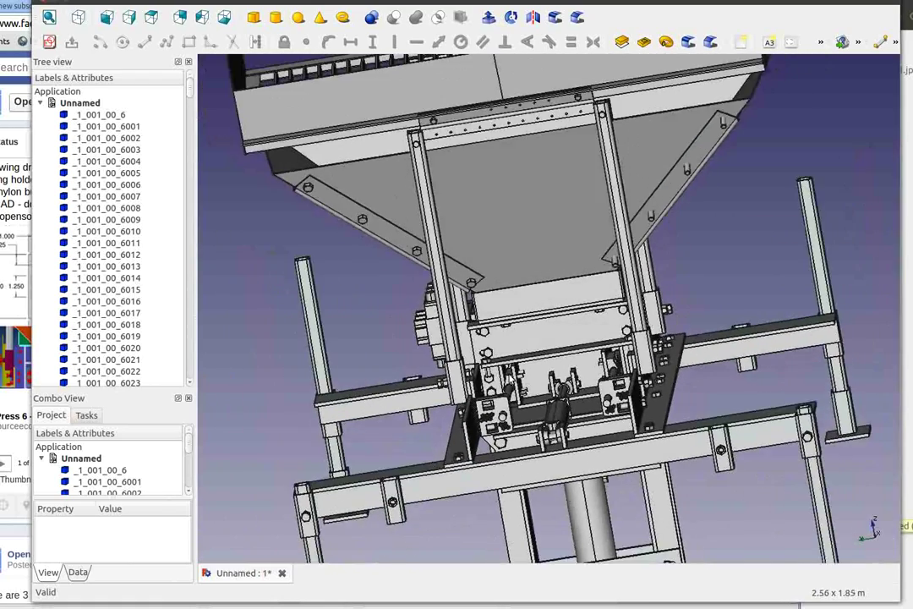